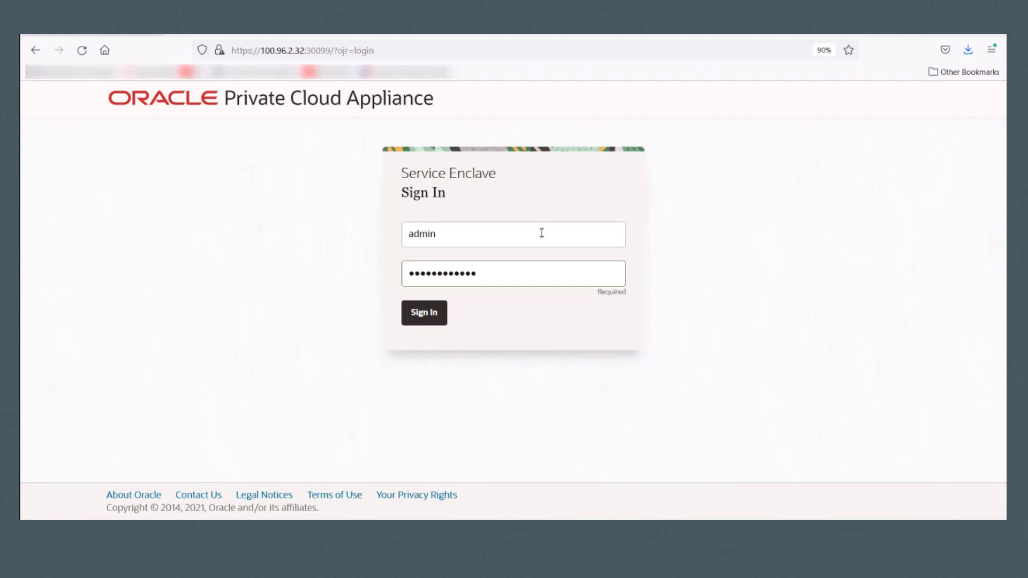
Step: Sign in to the Service Enclave as admin
click(433, 314)
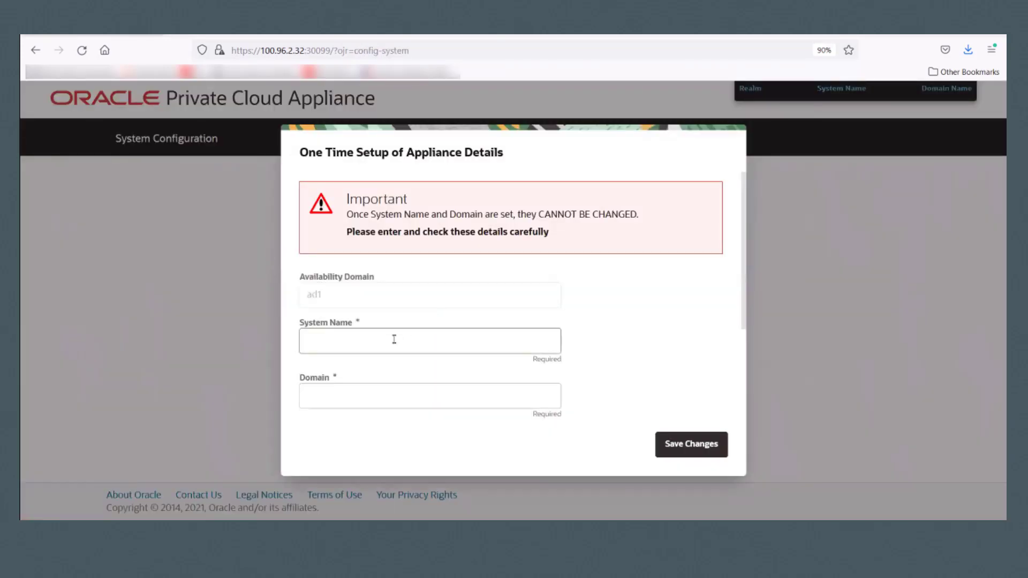
Step: Enter the appliance System Name and a .com Domain, then save the one-time setup
text(ca***)
key(BackSpace)
key(BackSpace)
key(BackSpace)
text(-*******)
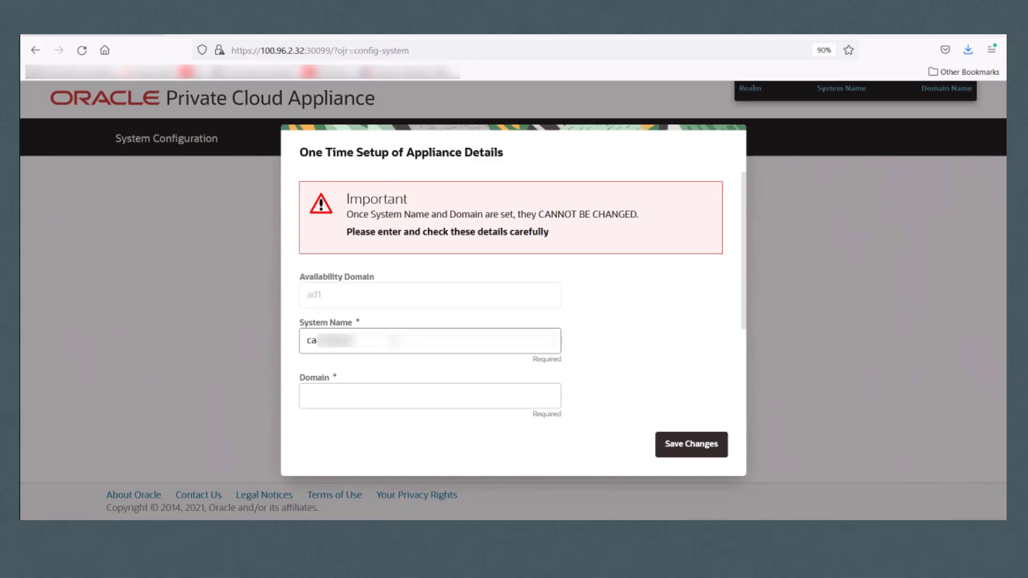
click(379, 390)
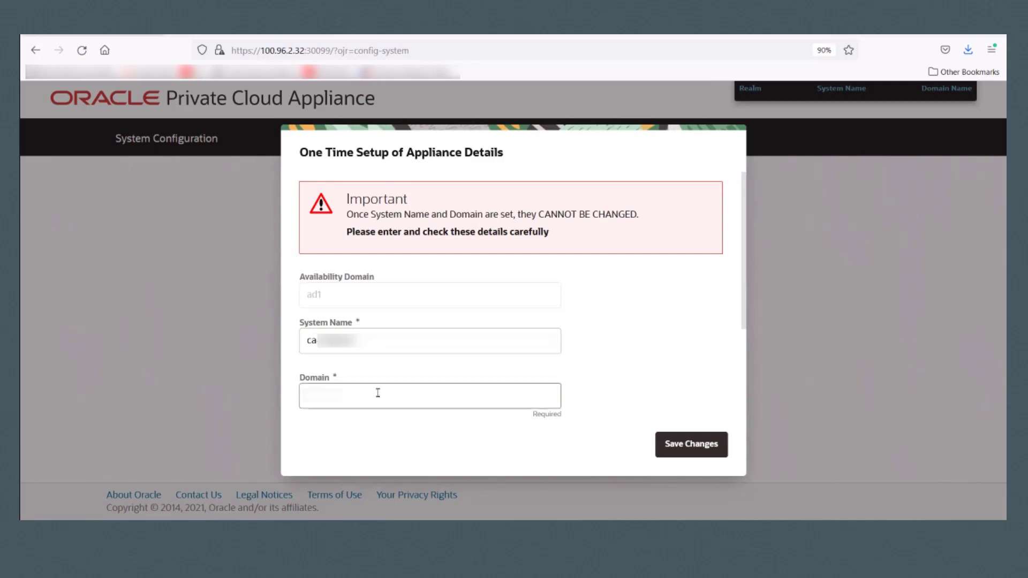
text(*******.com)
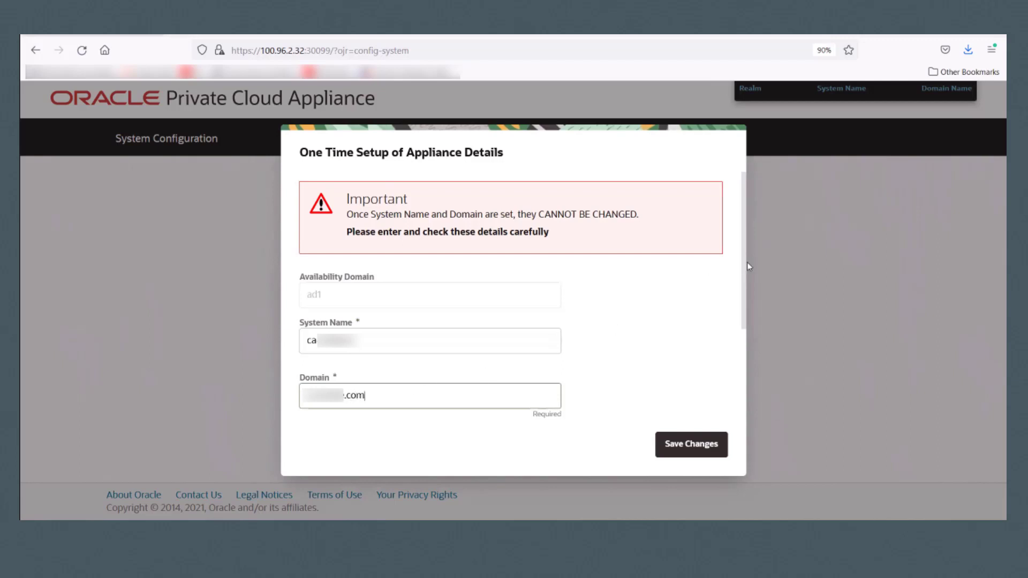
drag(745, 265, 750, 366)
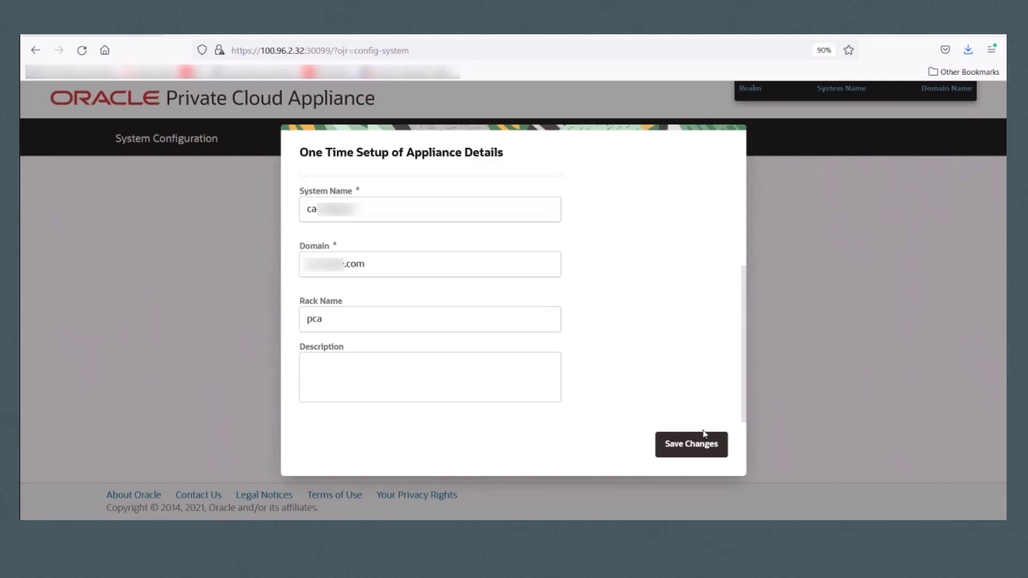
click(699, 446)
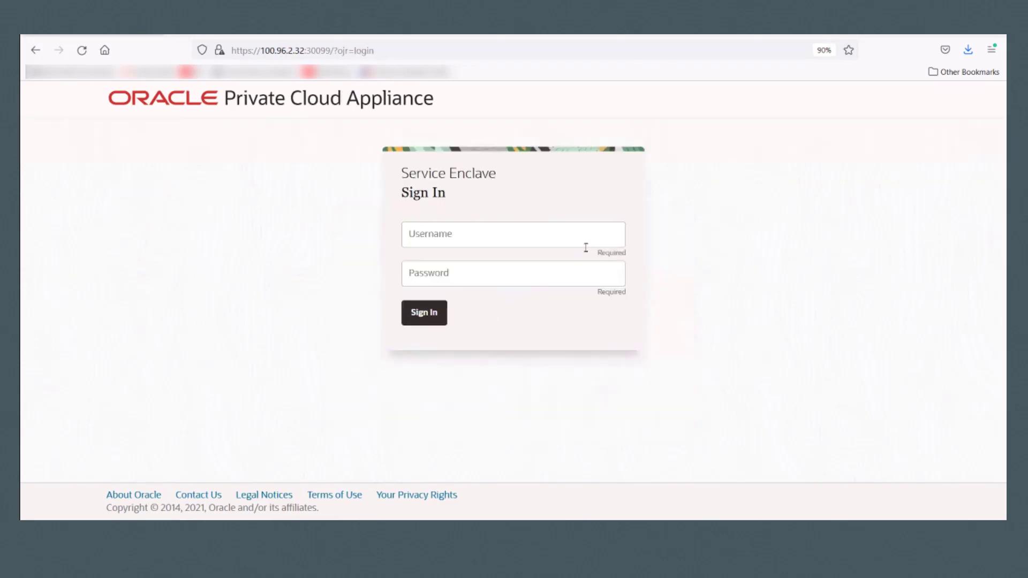
Step: Sign back in with username admin and the account password
click(579, 242)
text(admin)
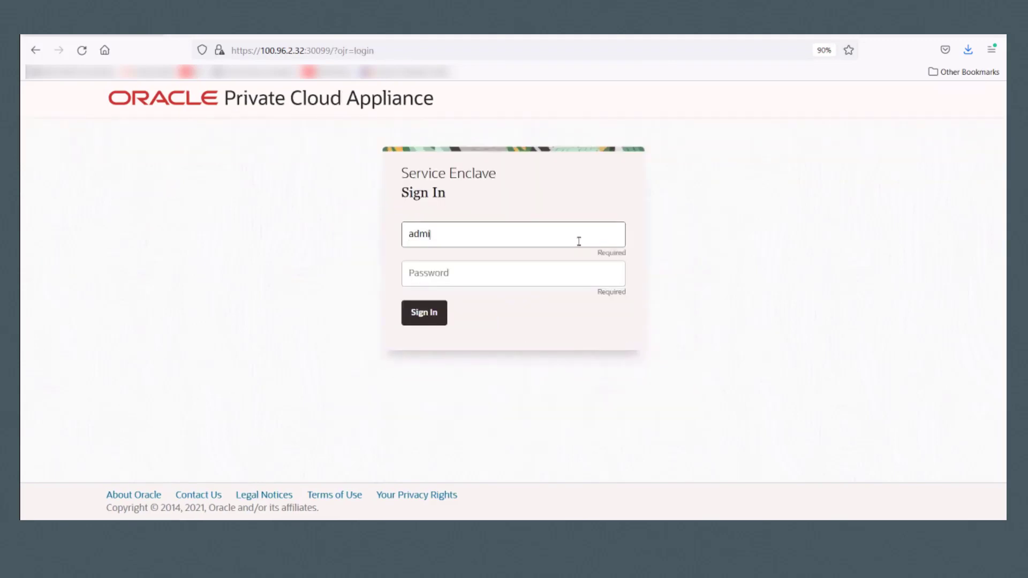
key(Tab)
text(•••••••••••••)
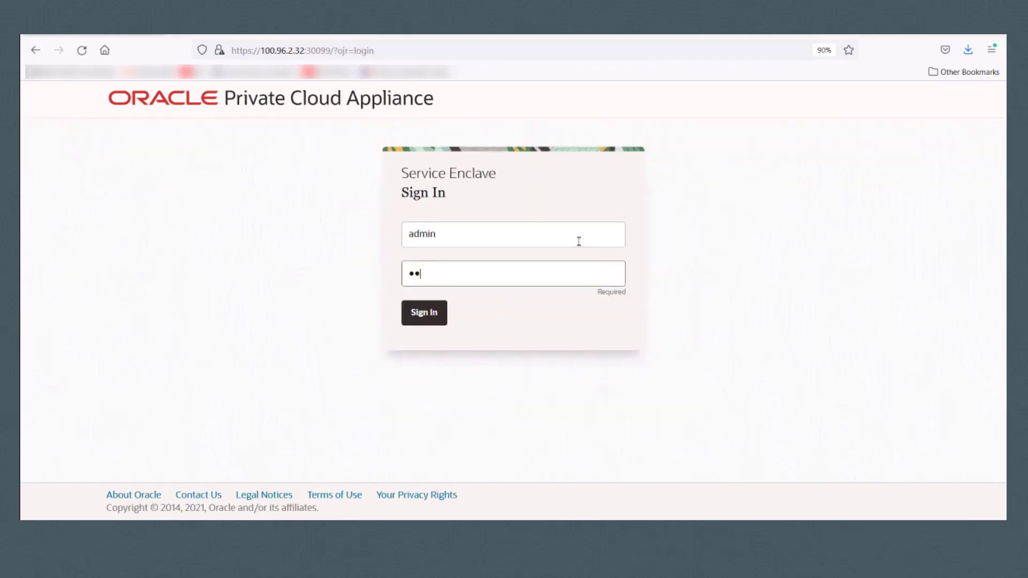
click(431, 314)
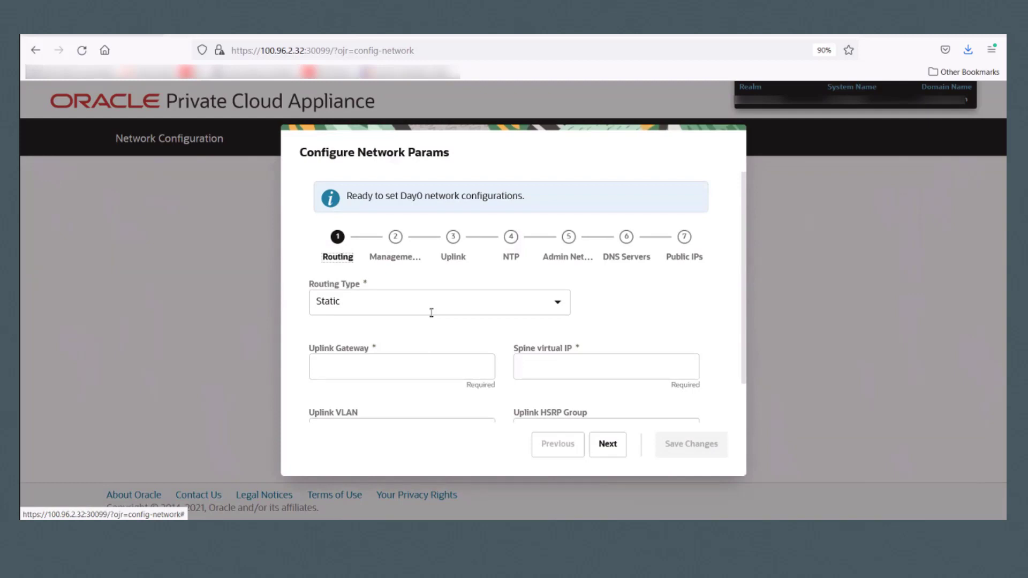
click(558, 305)
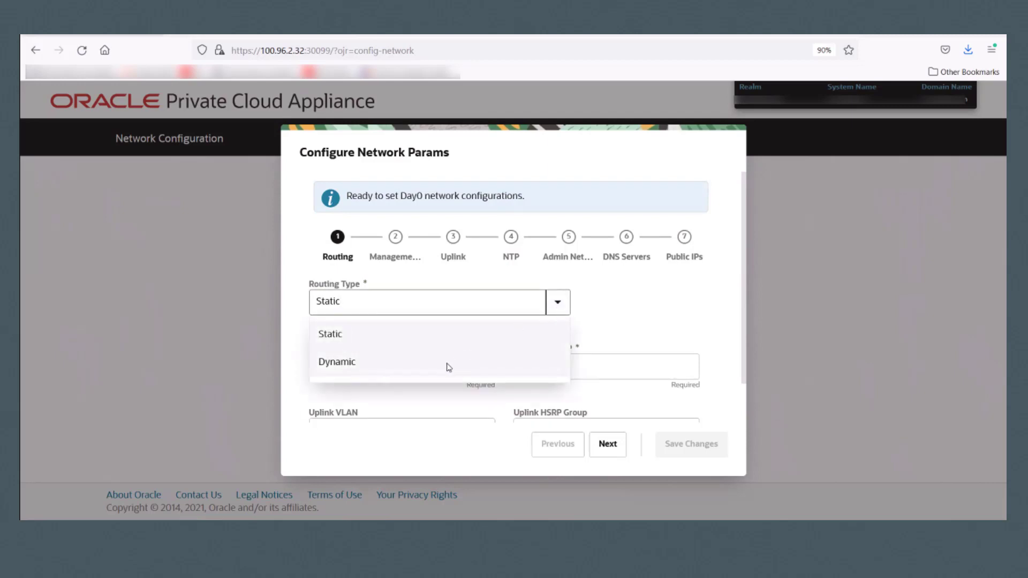
click(368, 370)
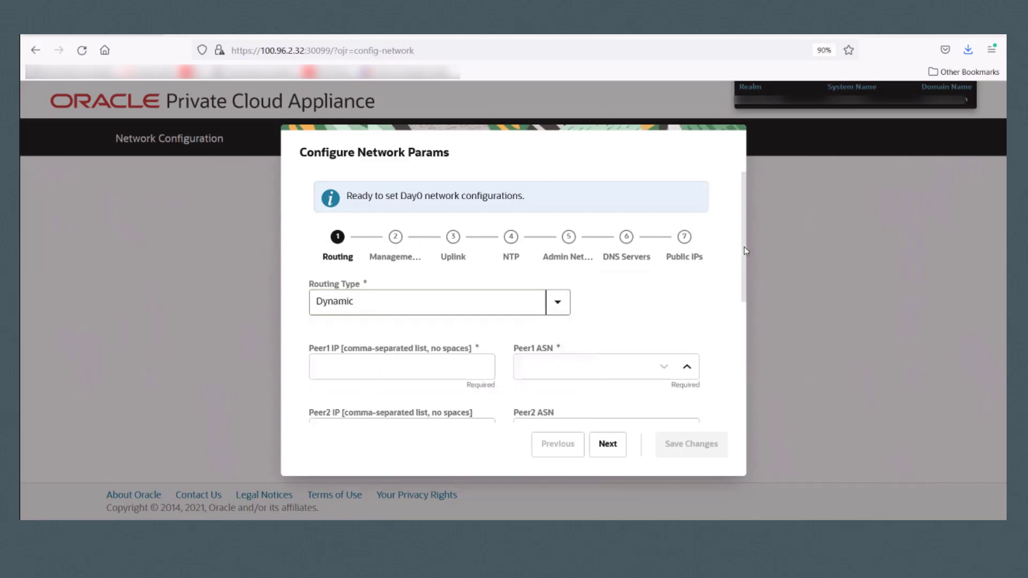
mouse_move(744, 251)
mouse_down()
mouse_move(744, 375)
mouse_move(745, 252)
mouse_up()
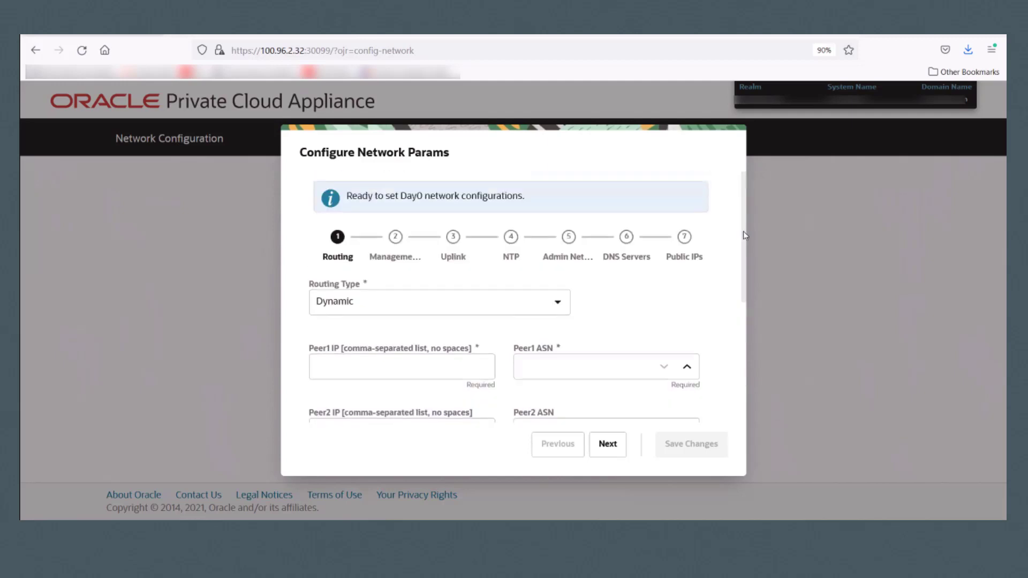
click(561, 312)
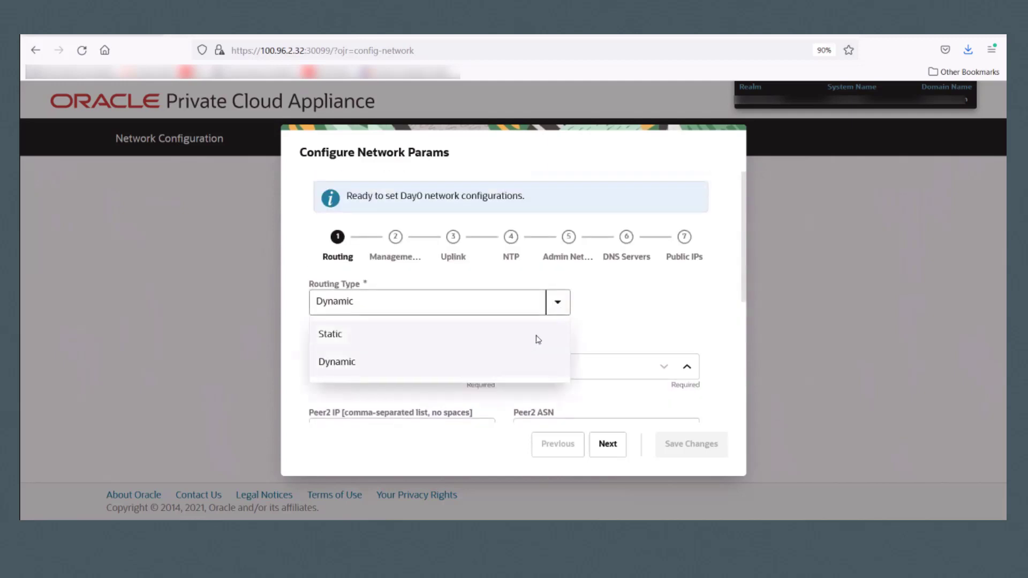
click(536, 339)
click(409, 365)
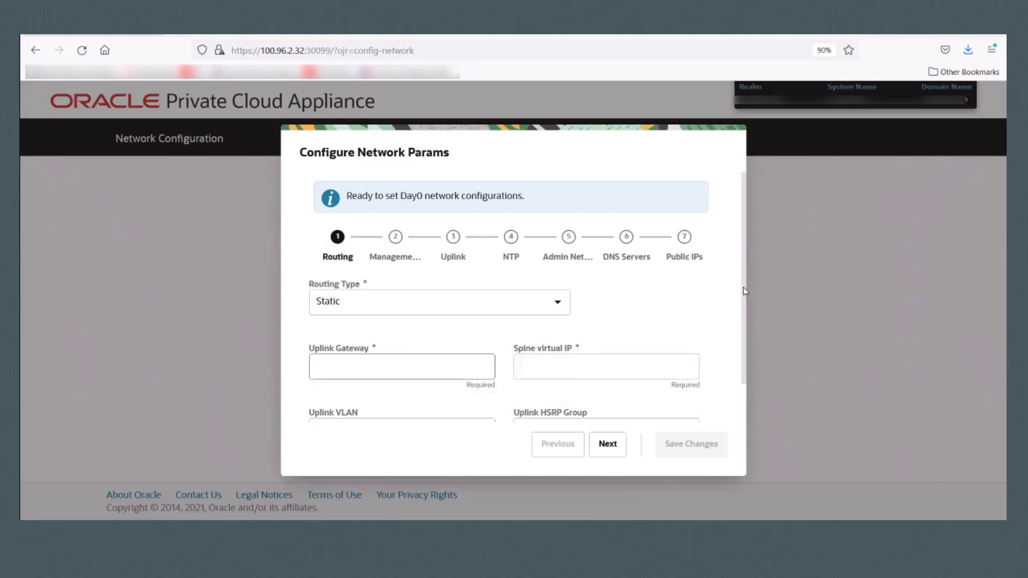
scroll(740, 321, down, 2)
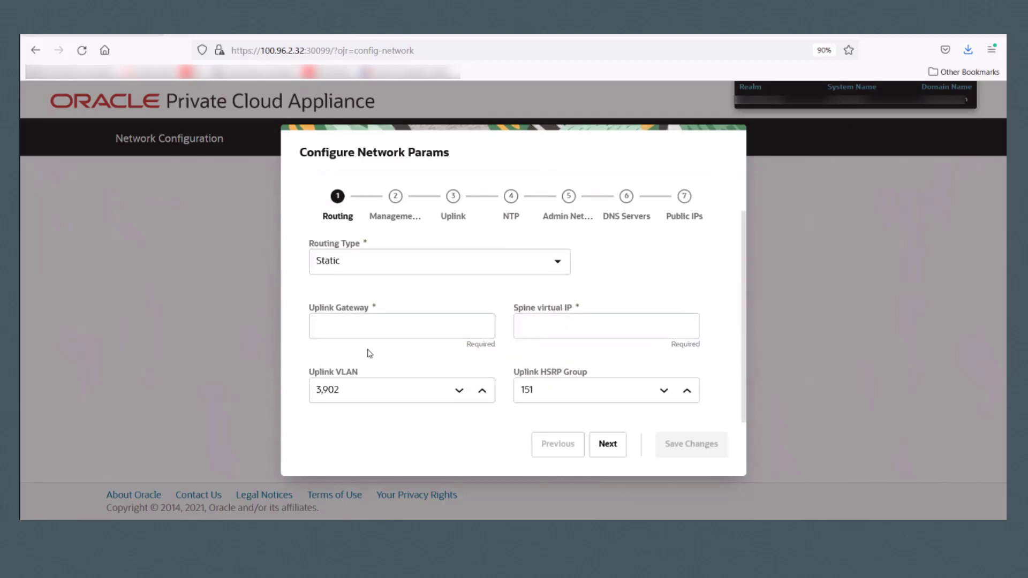
Step: Set uplink gateway 100.96.2.1, spine virtual IP 100.96.2, and Uplink VLAN 519, then continue
click(383, 324)
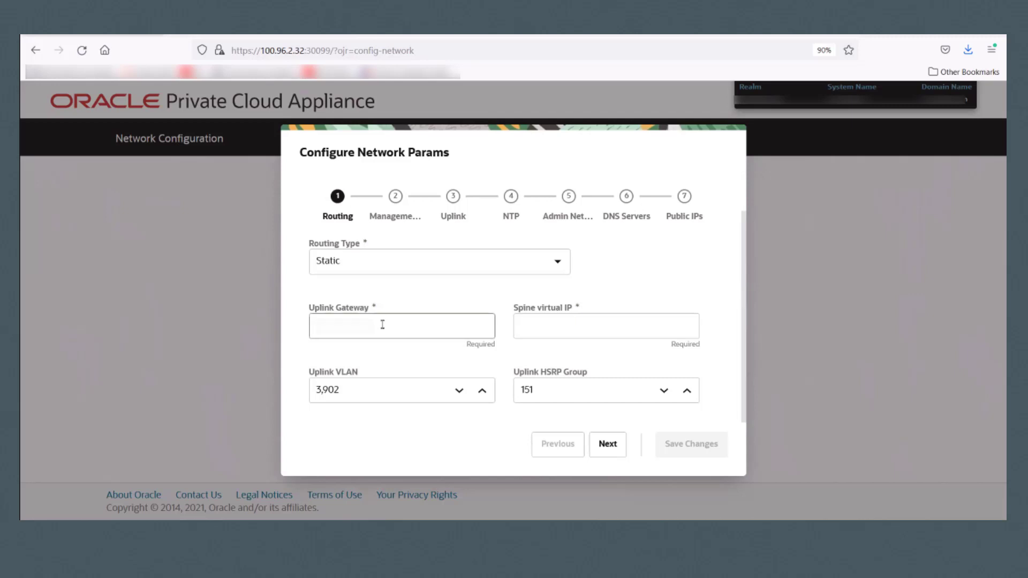
text(100.96.2.1)
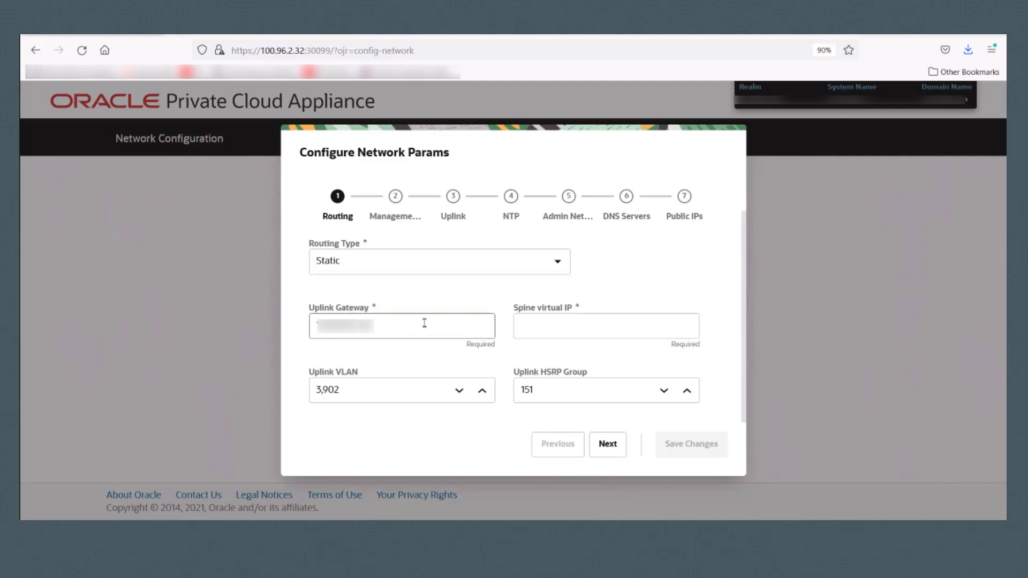
click(557, 325)
text(100.9)
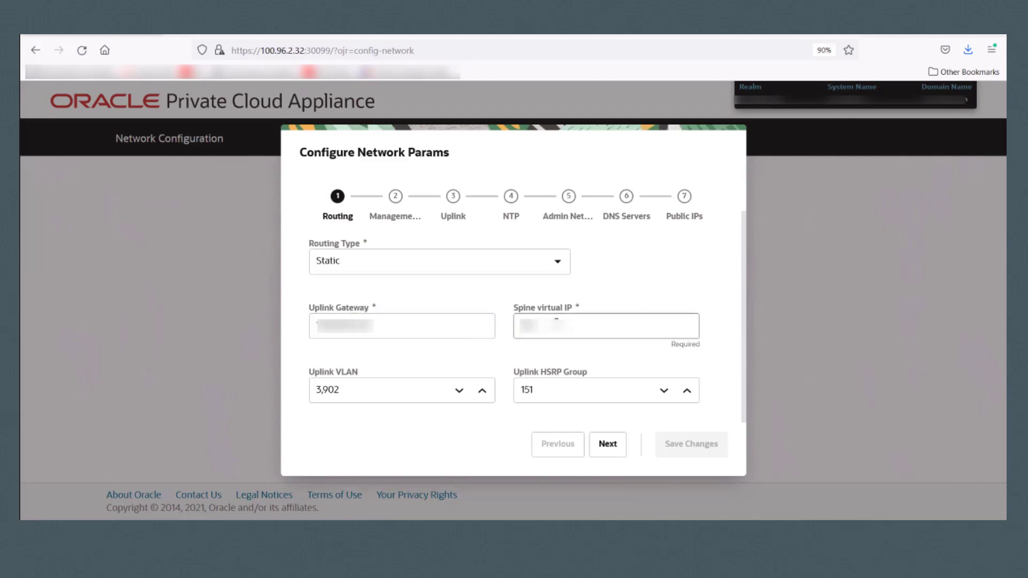
text(6.2)
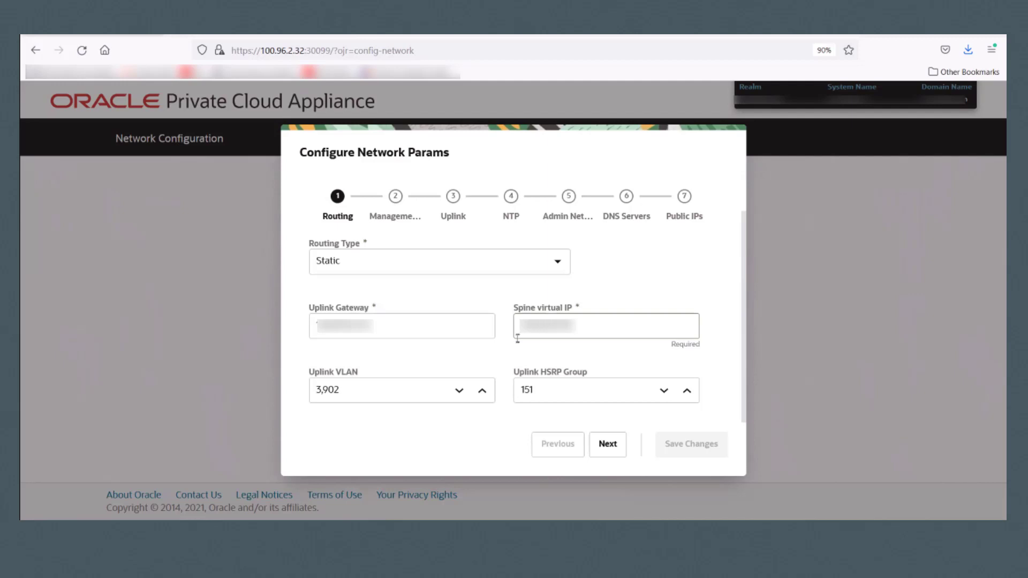
click(387, 397)
key(BackSpace)
key(BackSpace)
key(BackSpace)
key(BackSpace)
key(BackSpace)
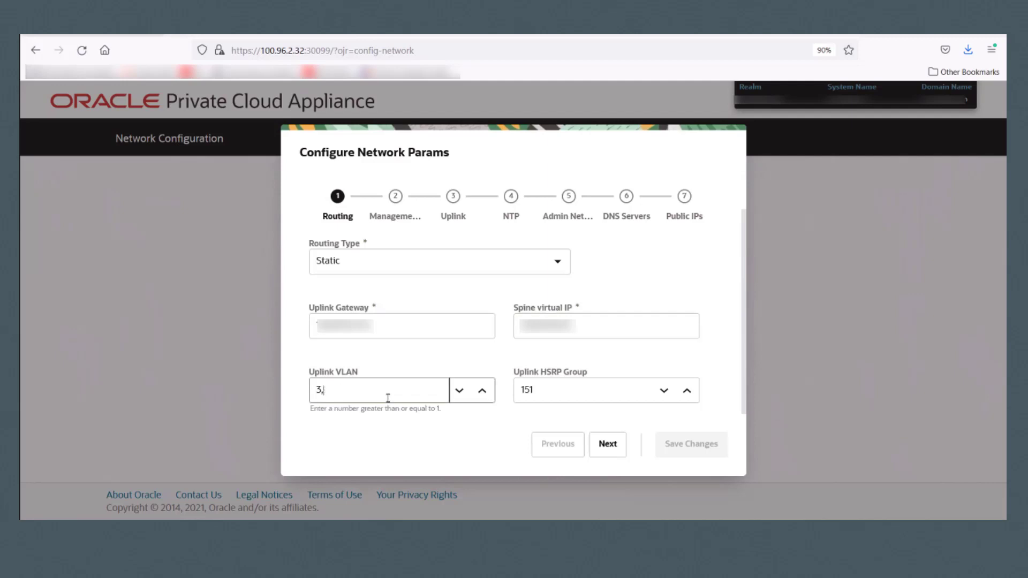
text(519)
click(608, 444)
Step: Enter management virtual IP 100.96.2.32 and its VIP hostname (pcam / mgmt-vip)
scroll(744, 262, up, 1)
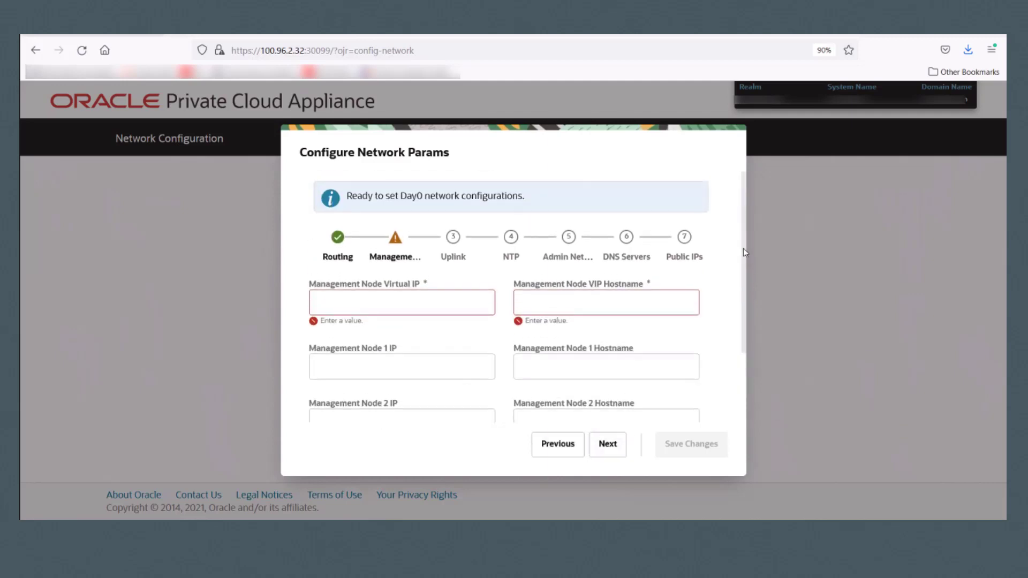
scroll(744, 249, down, 3)
click(418, 213)
text(100.96.2)
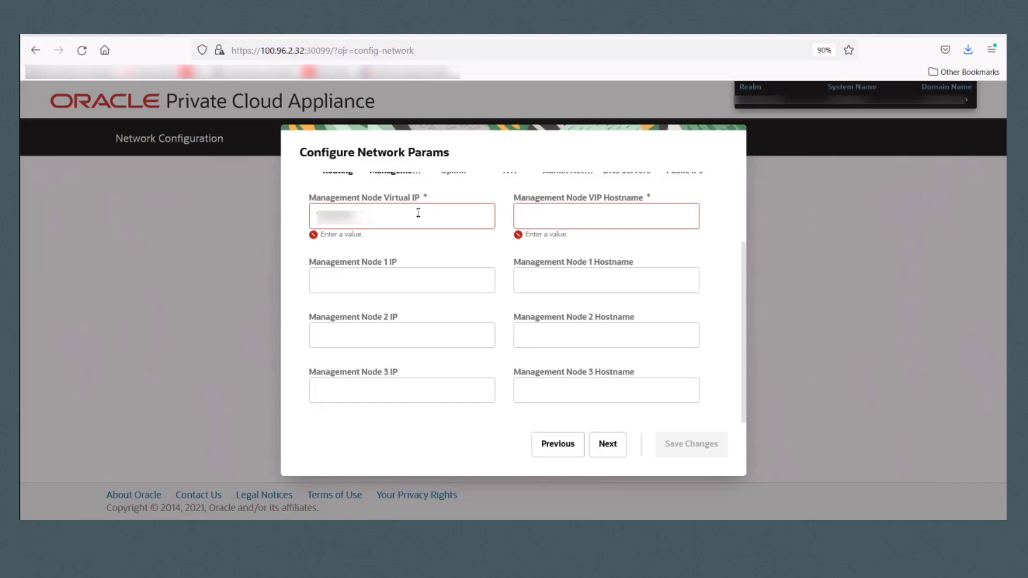
text(.32)
click(526, 219)
text(pcam)
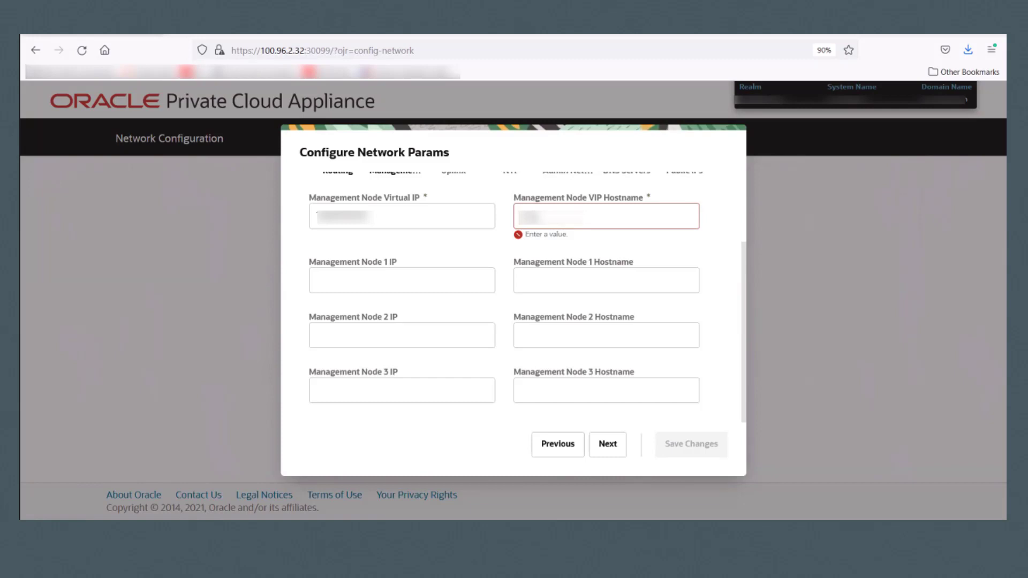
text(mgmt-vip)
Step: Add management nodes mgmt-node1–3 at 100.96.2.33, .34 and .35, then continue
click(407, 282)
text(100.96.2.33)
click(561, 283)
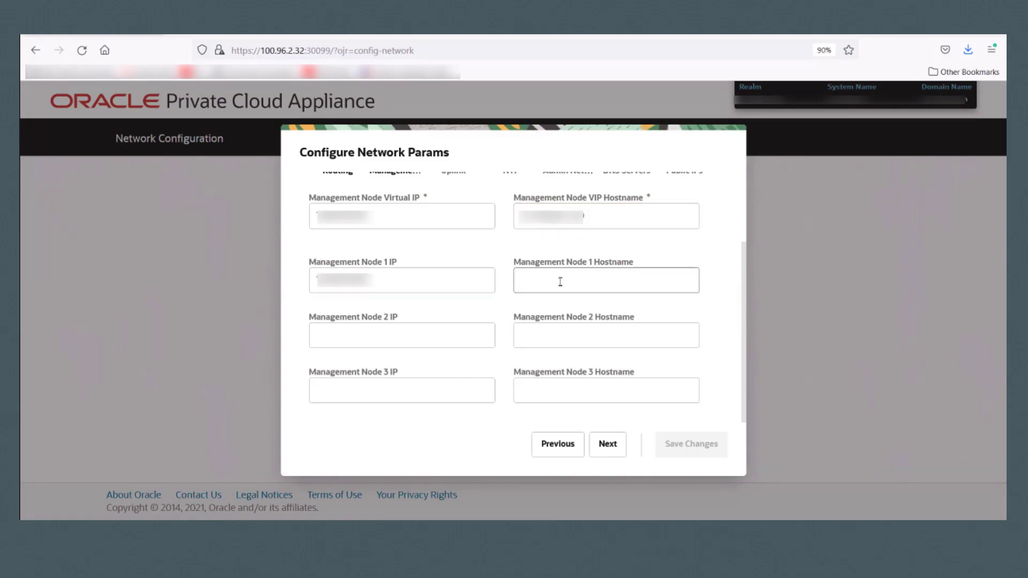
text(mgmt-node1)
click(420, 343)
text(100.96.2.34)
click(560, 338)
text(mgmt-node2)
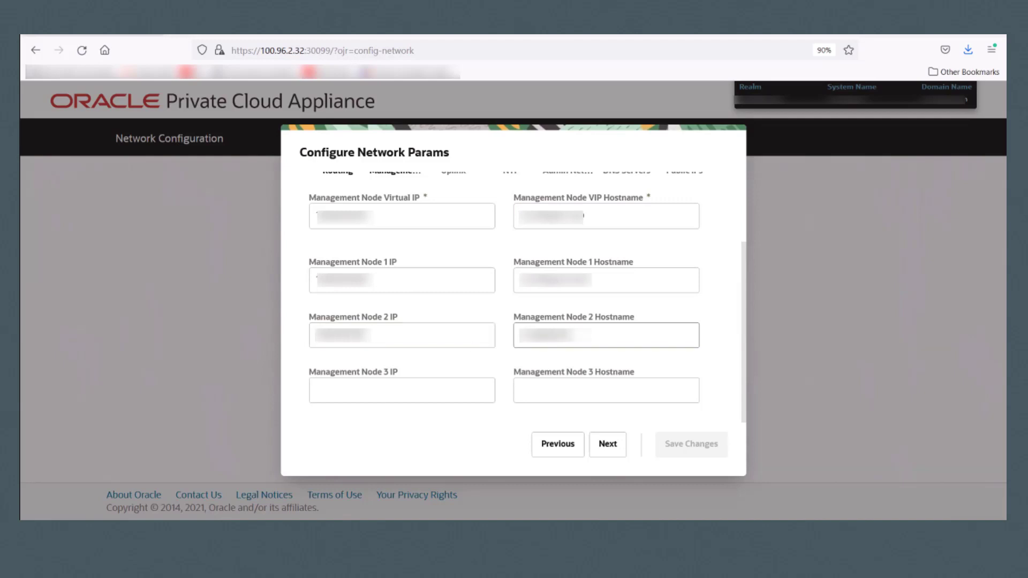
click(370, 389)
text(100.96.2.35)
click(536, 394)
text(mgmt-node3)
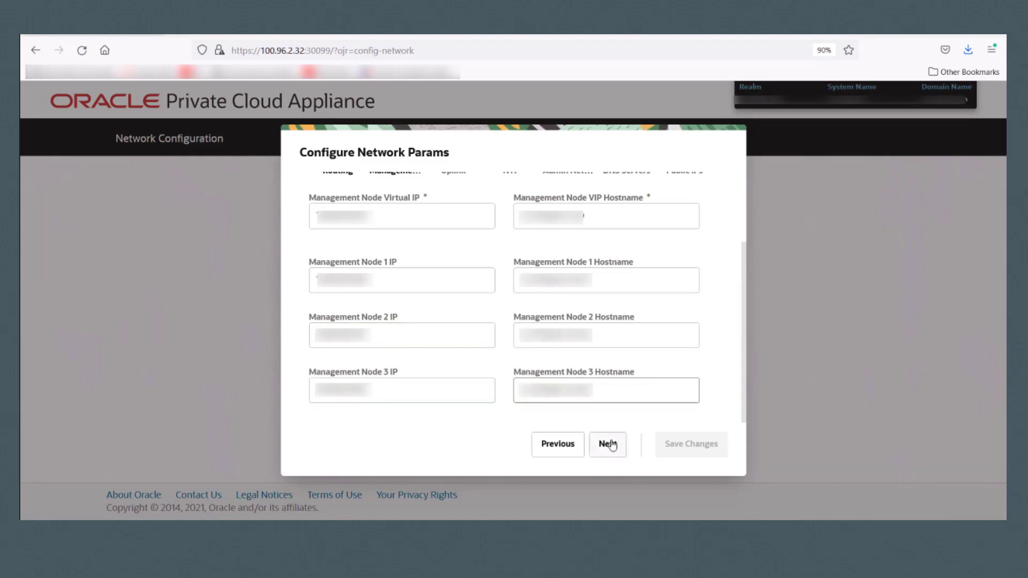
click(608, 446)
mouse_move(747, 326)
mouse_down()
mouse_move(747, 255)
mouse_move(743, 310)
mouse_up()
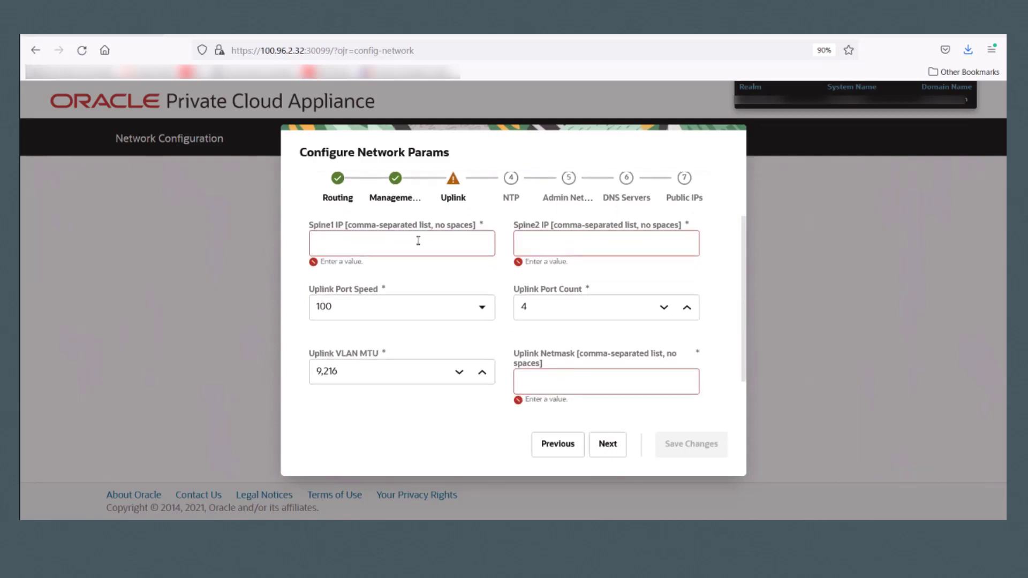
Step: Enter Spine1 IP 100.96.2.20 and Spine2 IP 100.96.2.21
text(100.96.2.20)
click(544, 247)
text(100.96.2.21)
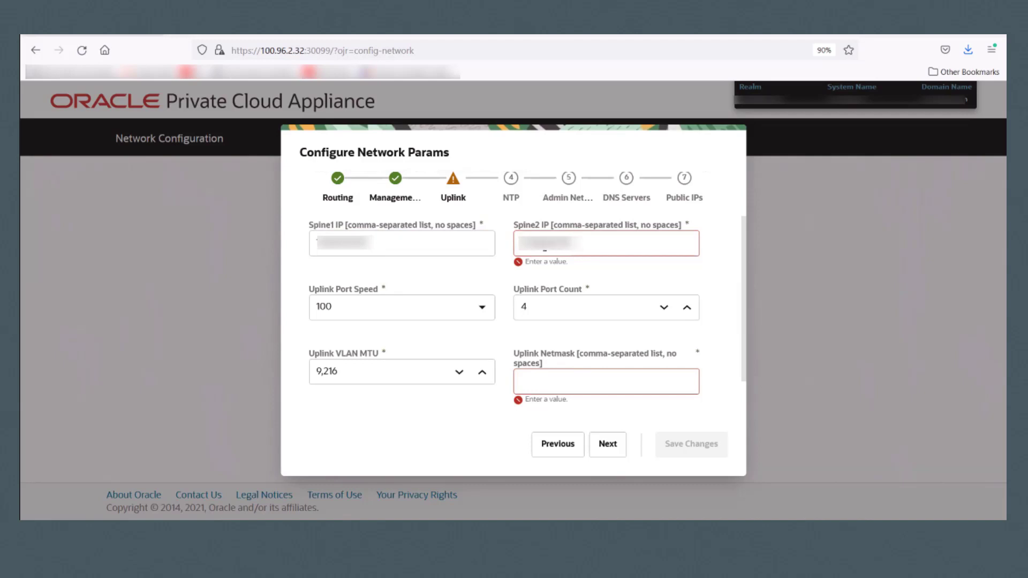
Step: Set uplink port speed 40, port count 1, netmask 255.255.254.0, and continue
click(483, 308)
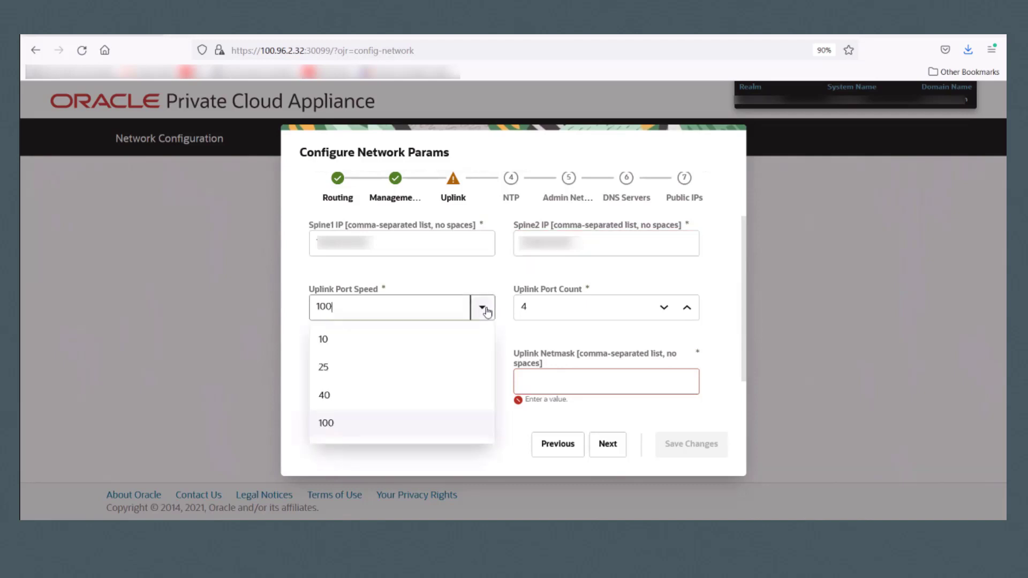
click(375, 393)
click(664, 307)
click(664, 308)
click(664, 307)
click(555, 380)
text(255.255.254.0)
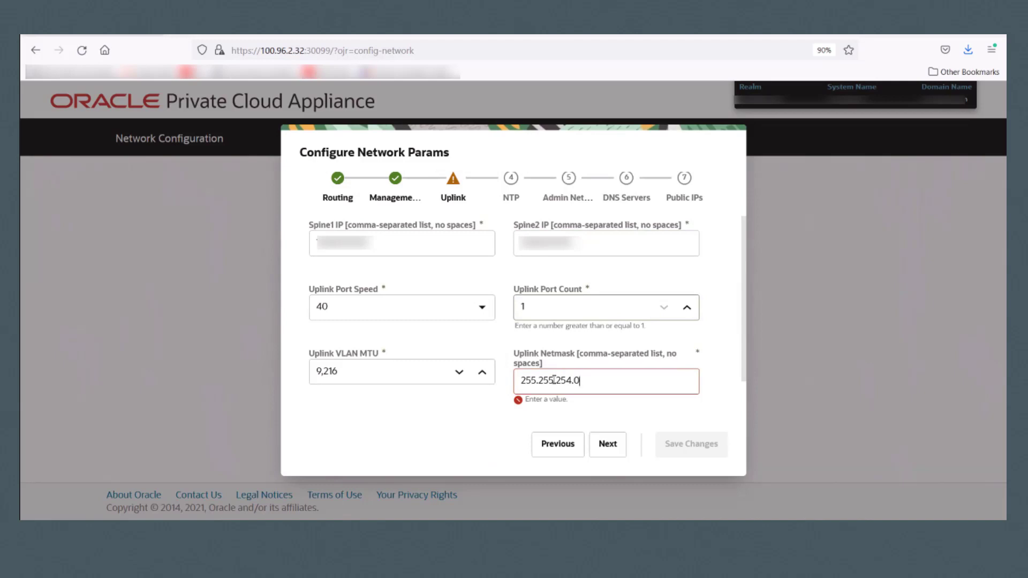
drag(747, 369, 740, 413)
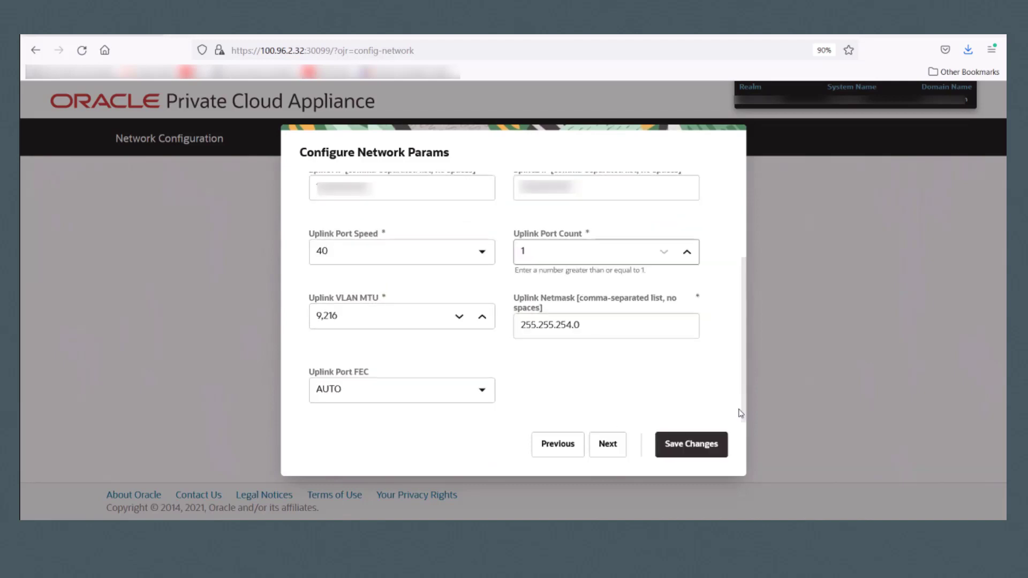
click(606, 444)
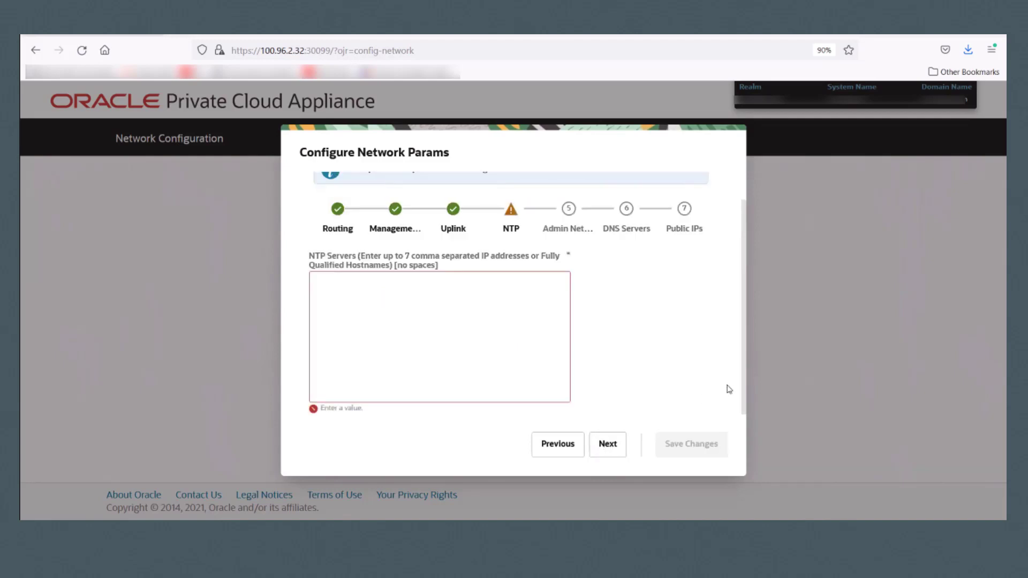
Step: Paste the NTP server address into NTP Servers and continue
key(ctrl+v)
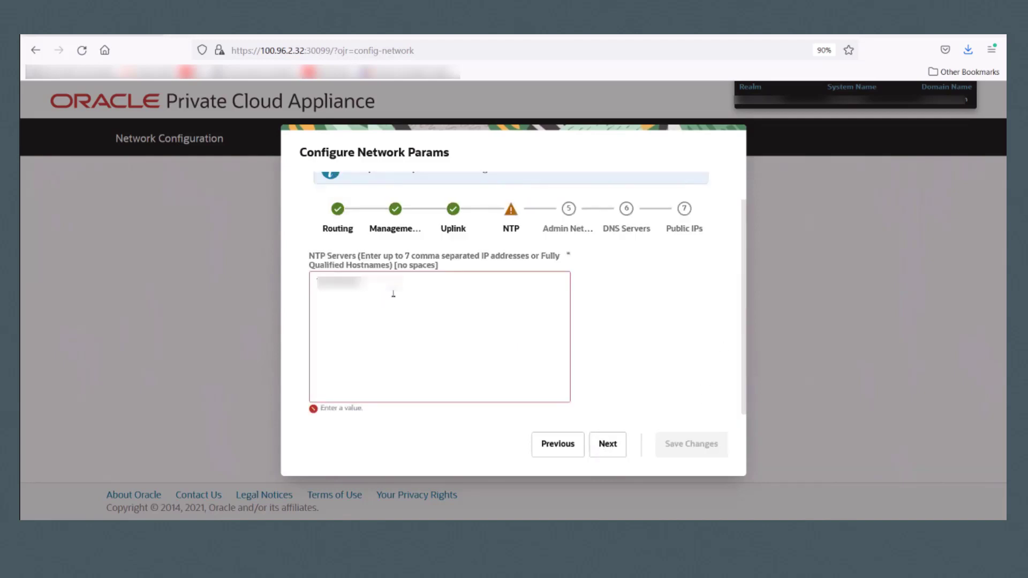
key(ctrl+v)
click(609, 448)
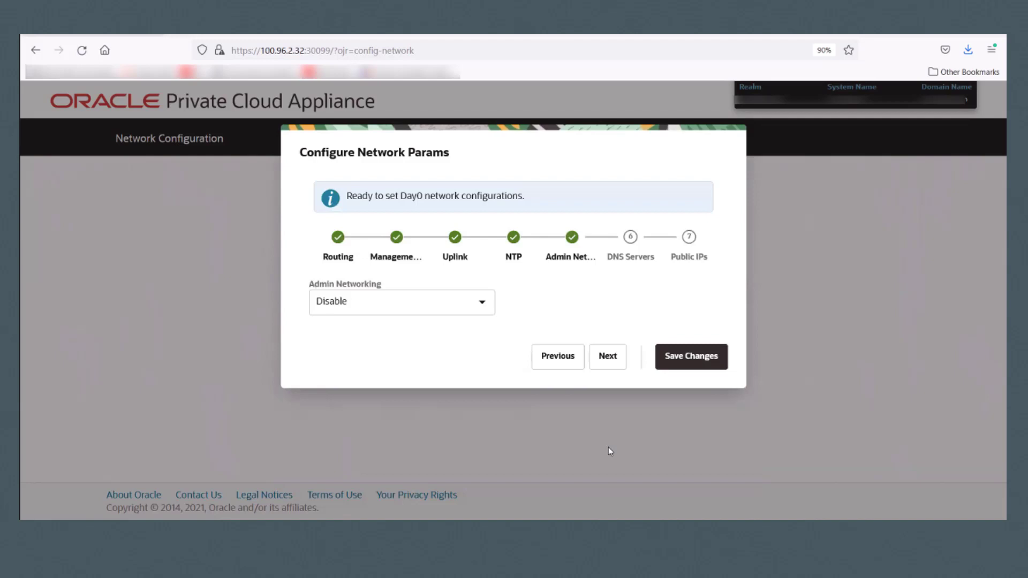
click(484, 312)
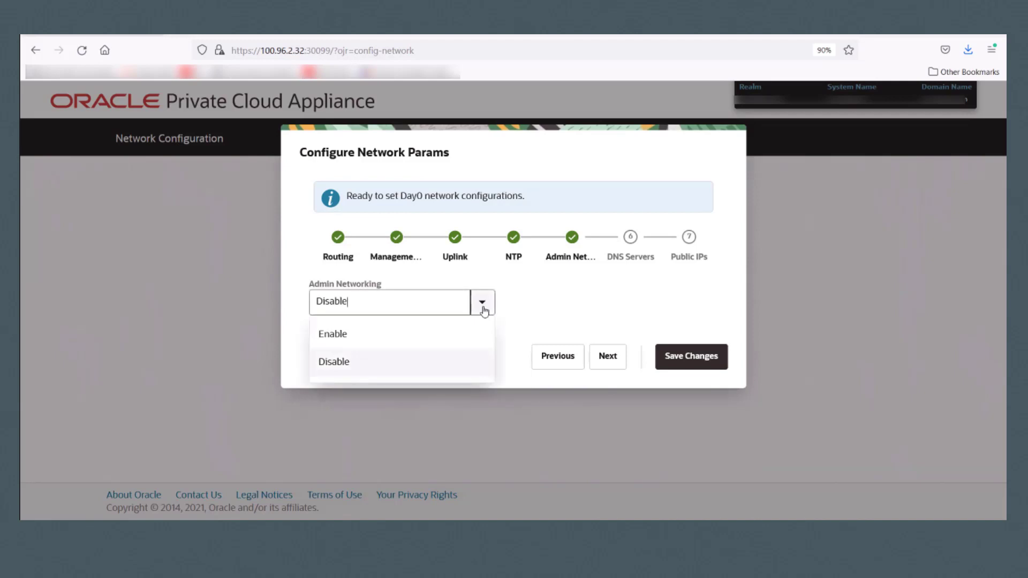
click(443, 336)
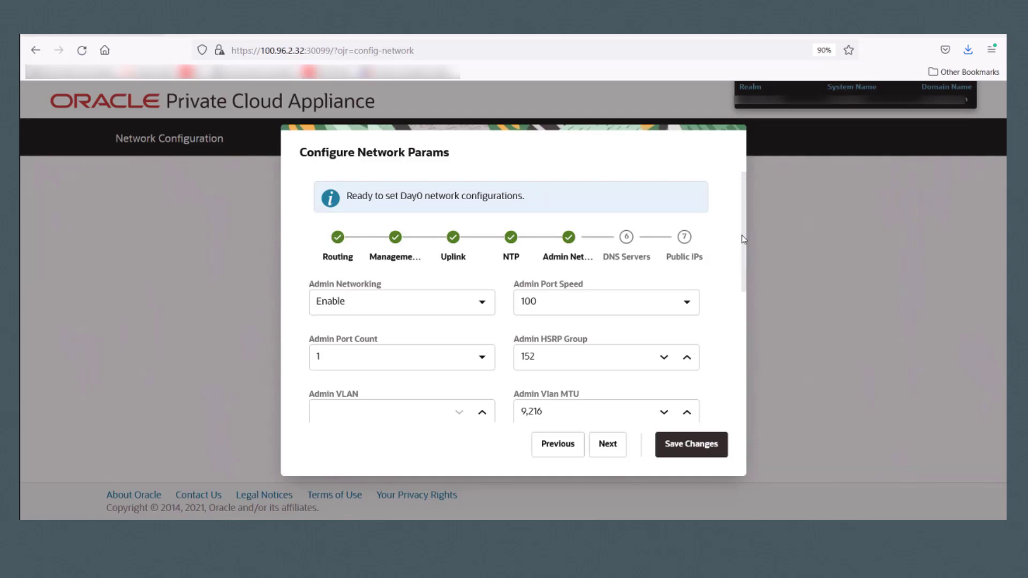
drag(741, 239, 744, 336)
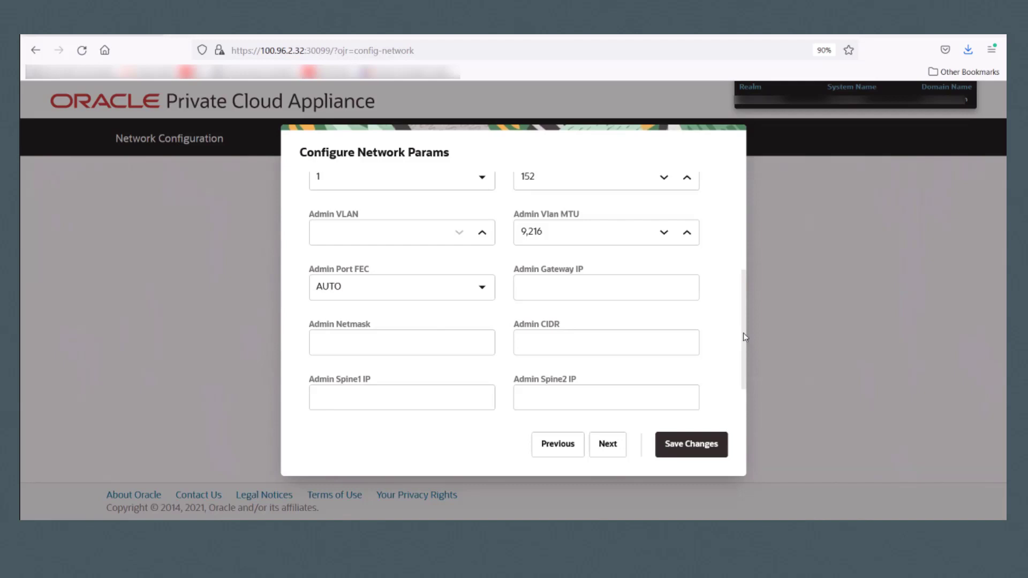
drag(743, 333, 743, 380)
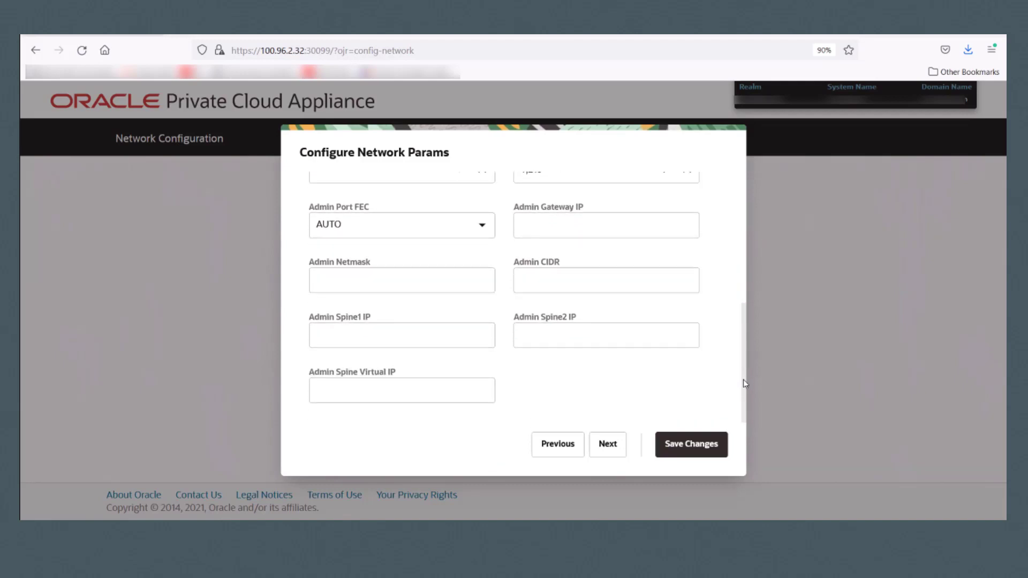
drag(745, 380, 736, 276)
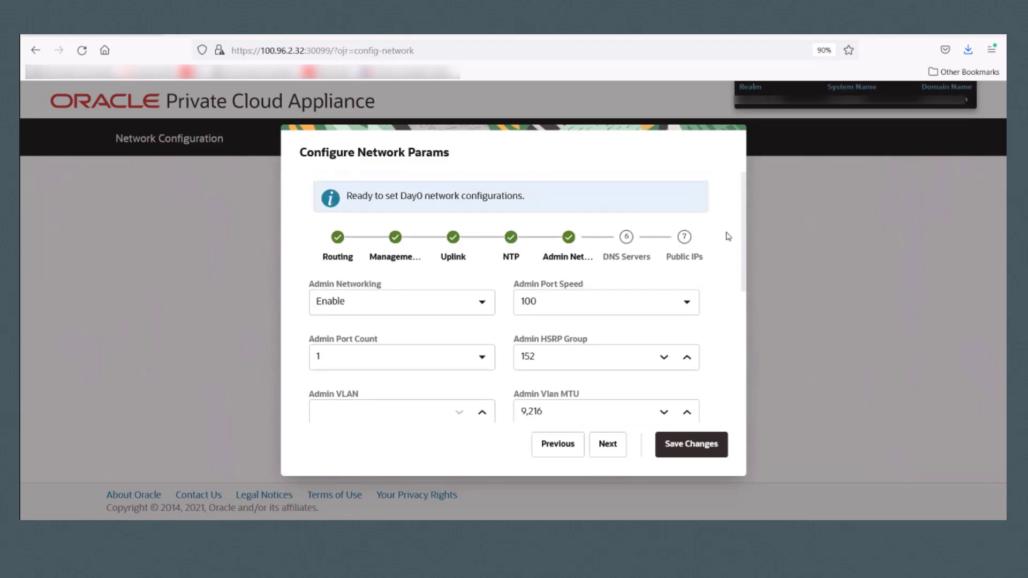
click(475, 302)
click(417, 362)
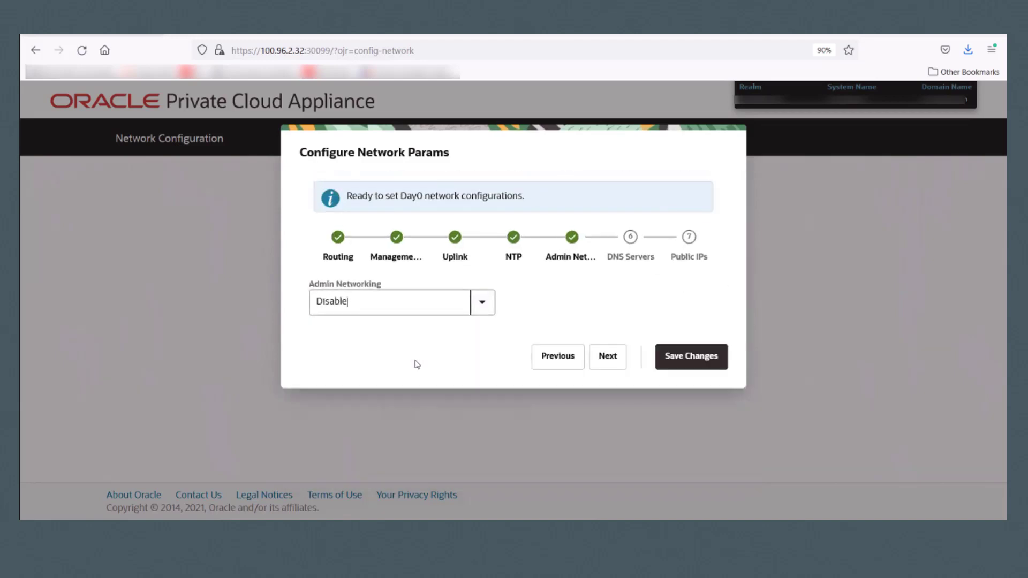
Step: On the DNS Servers step, paste the second DNS server address and continue
click(608, 357)
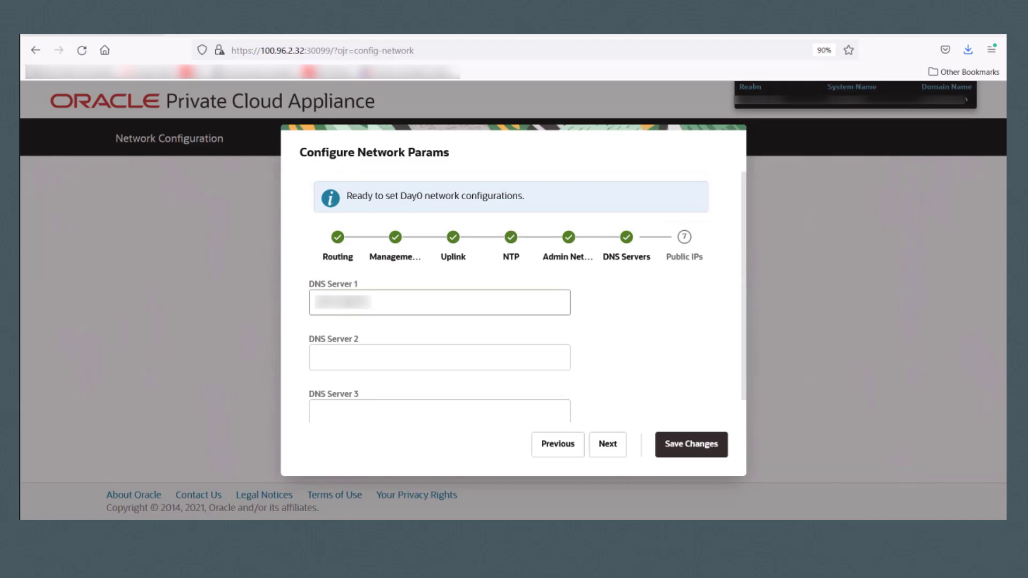
click(343, 348)
key(ctrl+v)
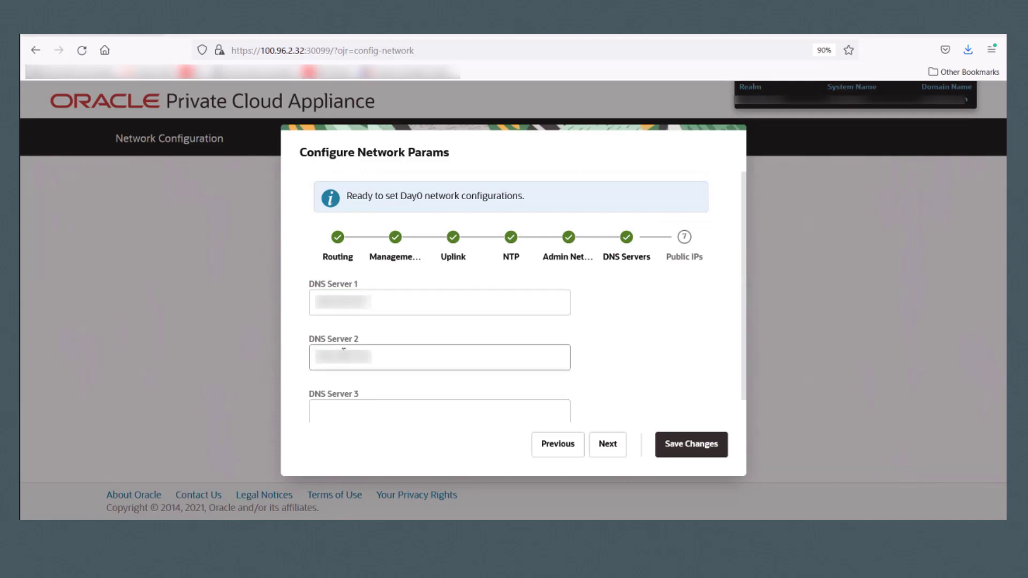
click(612, 445)
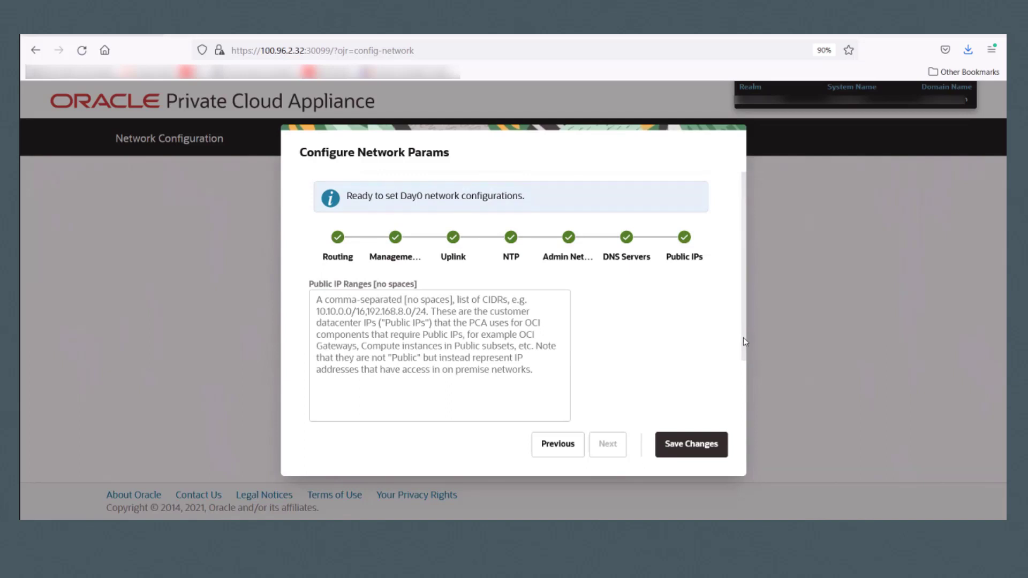
Step: Paste the public IP CIDR list, enter the Object Storage public IP, and save
scroll(744, 346, down, 1)
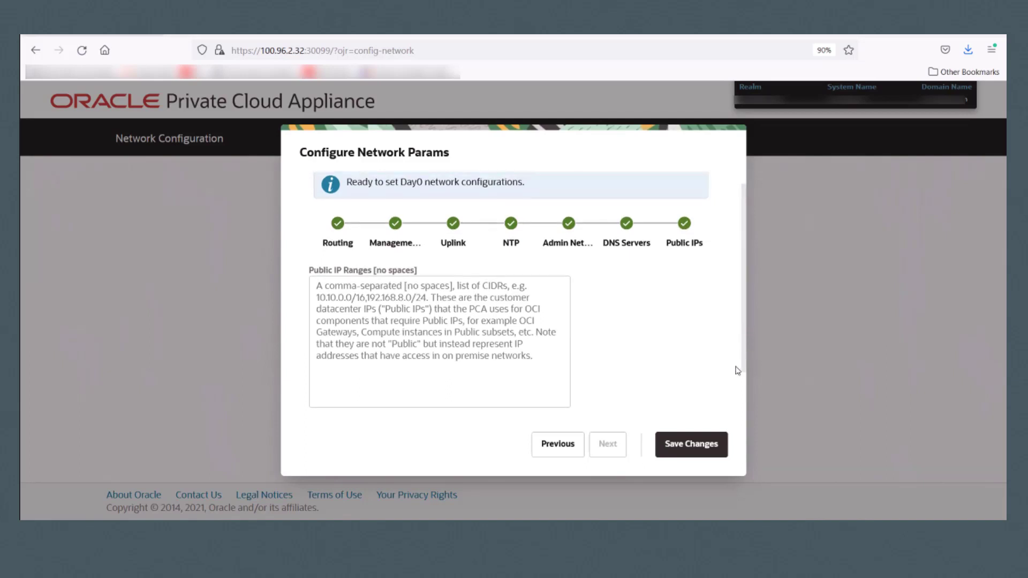
scroll(737, 375, down, 3)
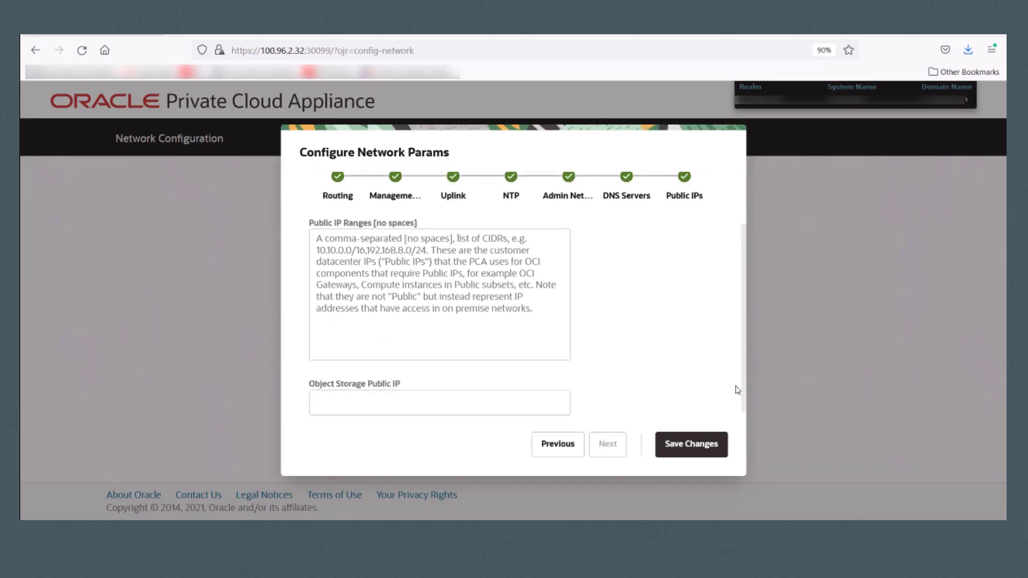
drag(736, 386, 737, 412)
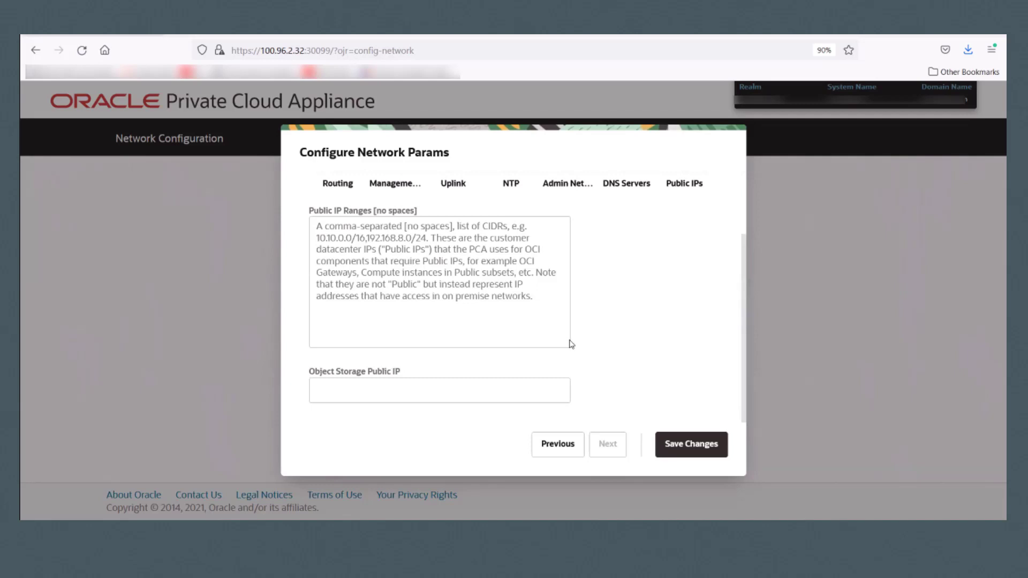
click(503, 308)
key(ctrl+v)
click(392, 392)
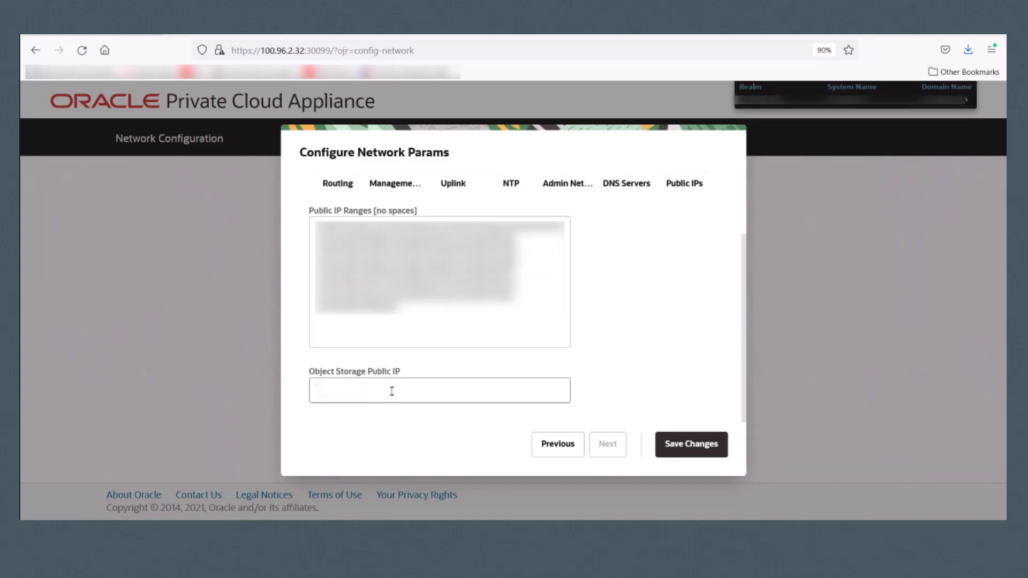
text(......)
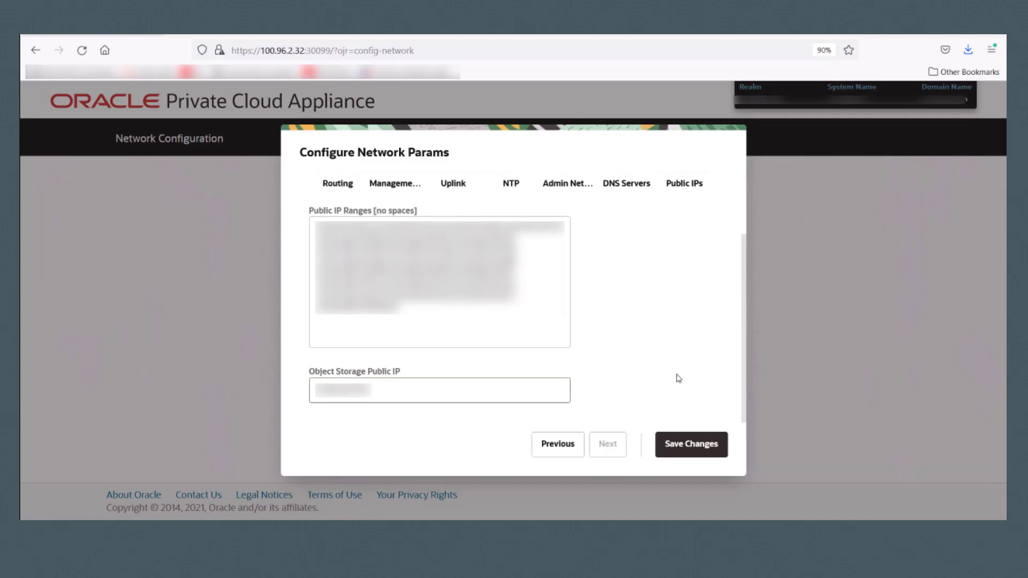
click(691, 450)
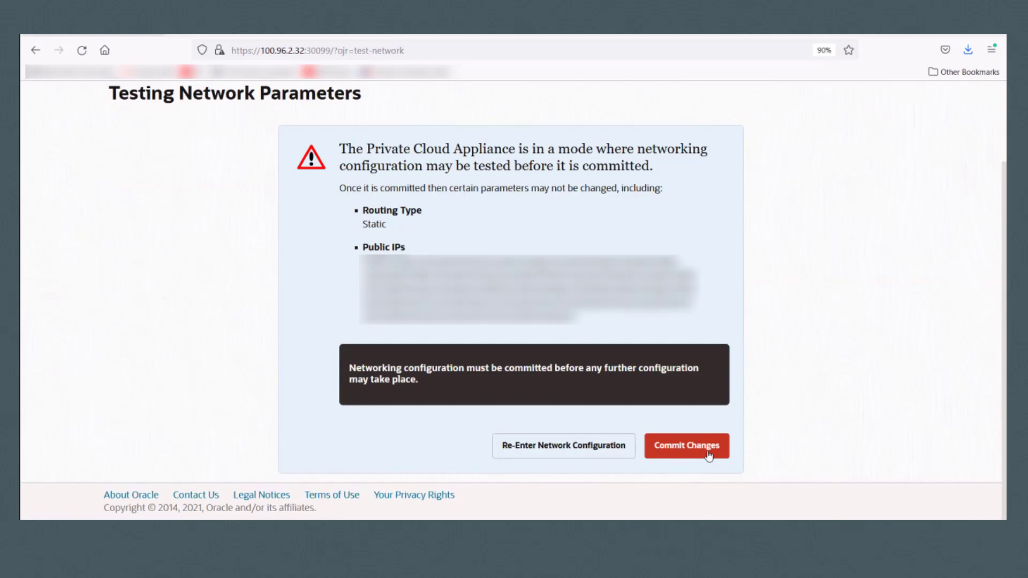
Step: Commit the tested Day0 network configuration changes
click(709, 455)
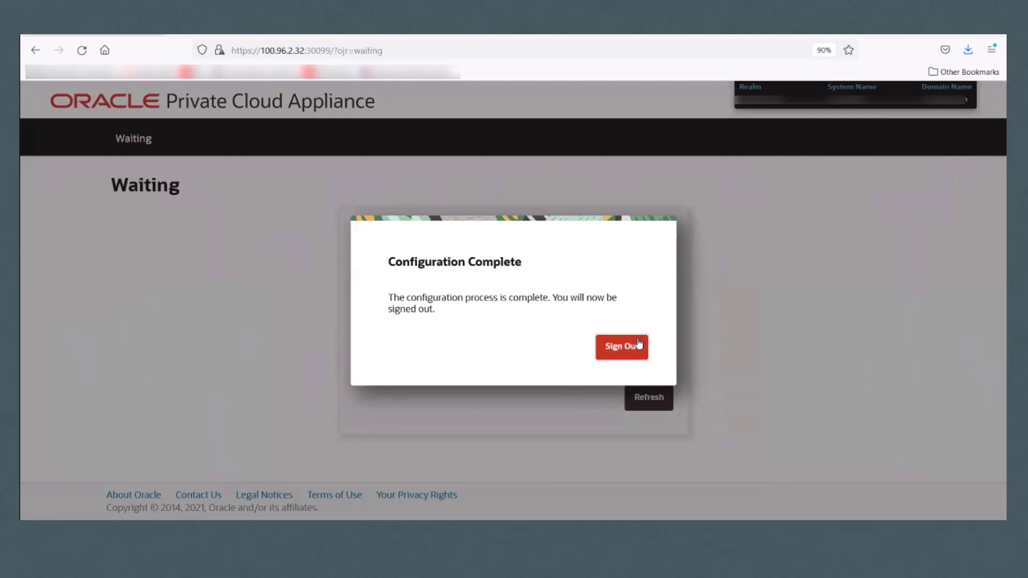
Step: Sign out, then sign back in with the admin username and its password
click(630, 350)
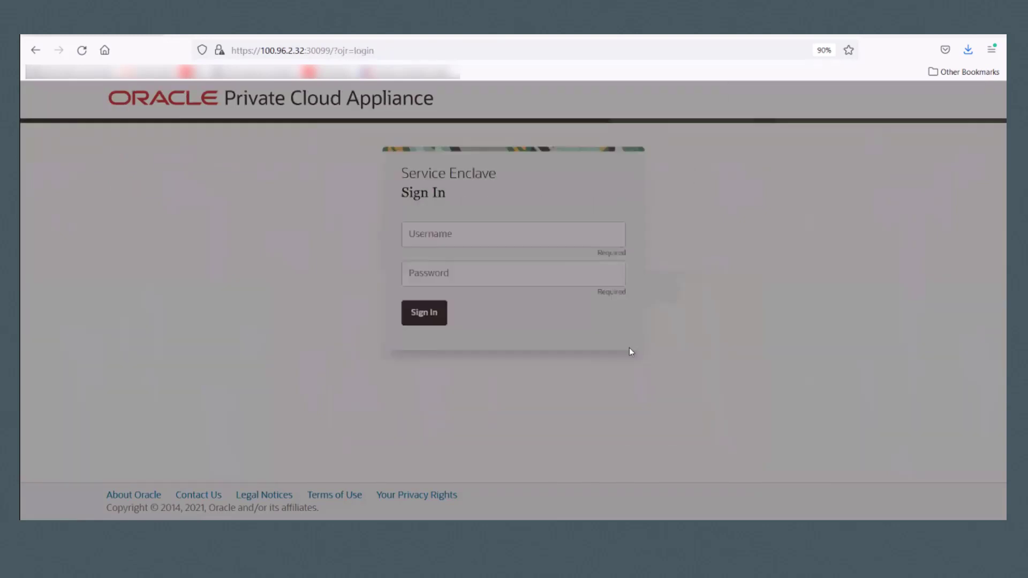
click(535, 231)
text(admin)
key(Tab)
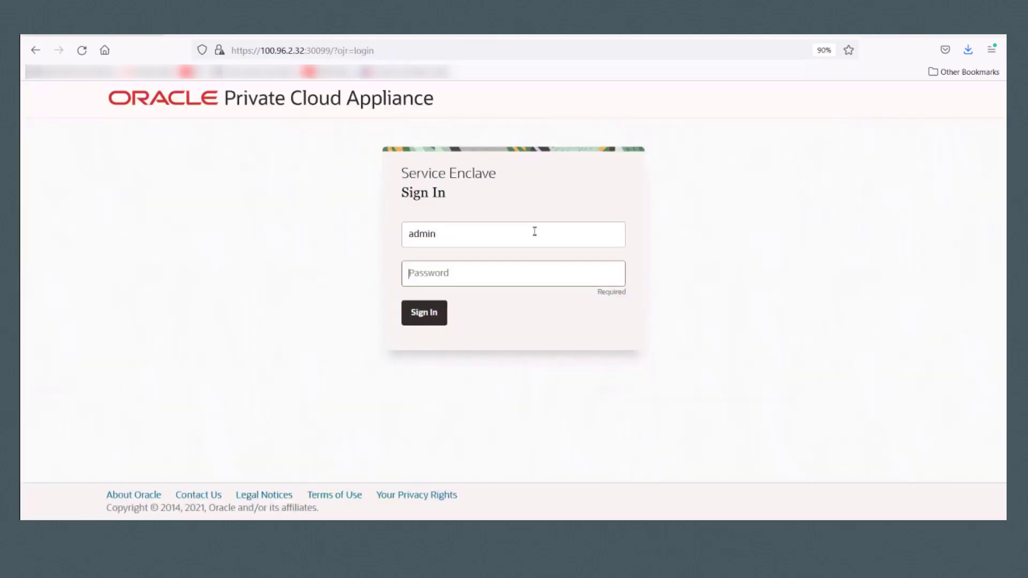
text(•••••••••••••)
key(Return)
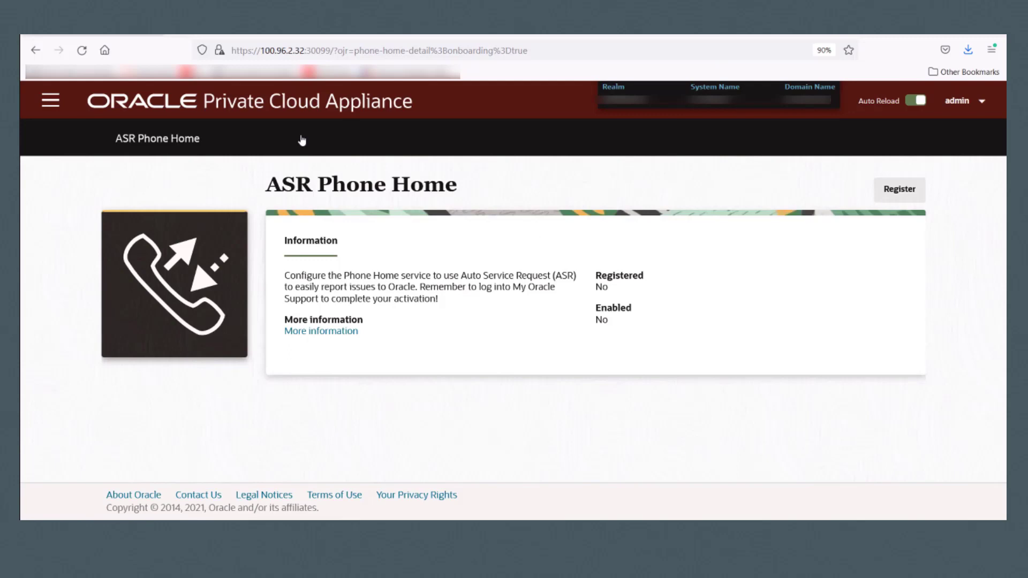
Step: Go to the Network Environment page from the console's page list
click(51, 101)
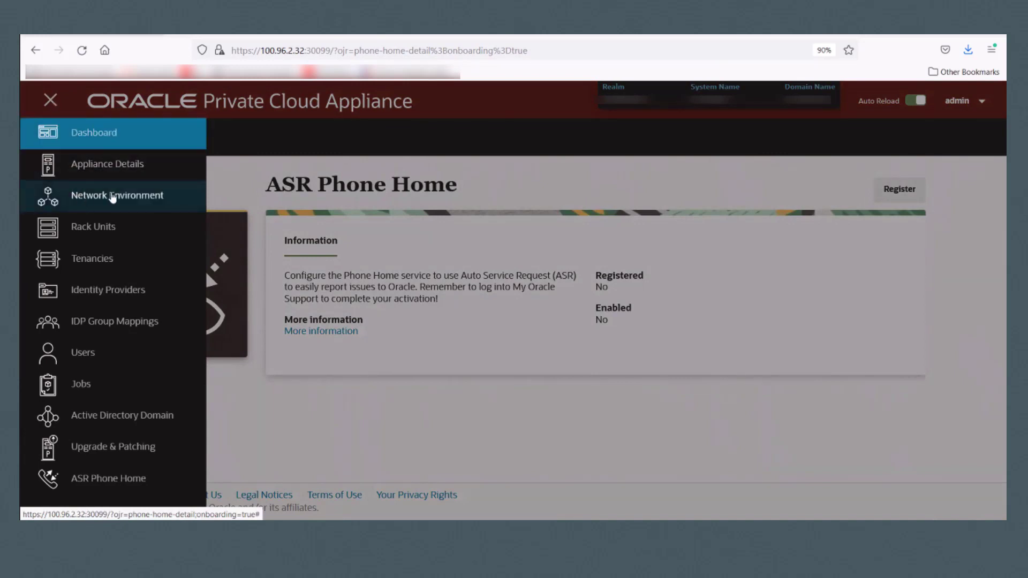
click(112, 197)
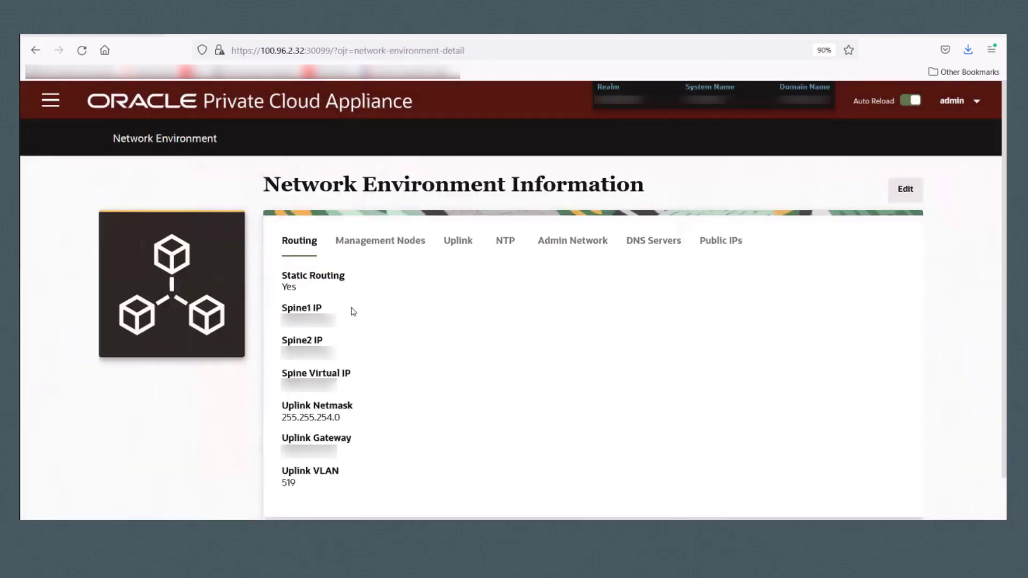